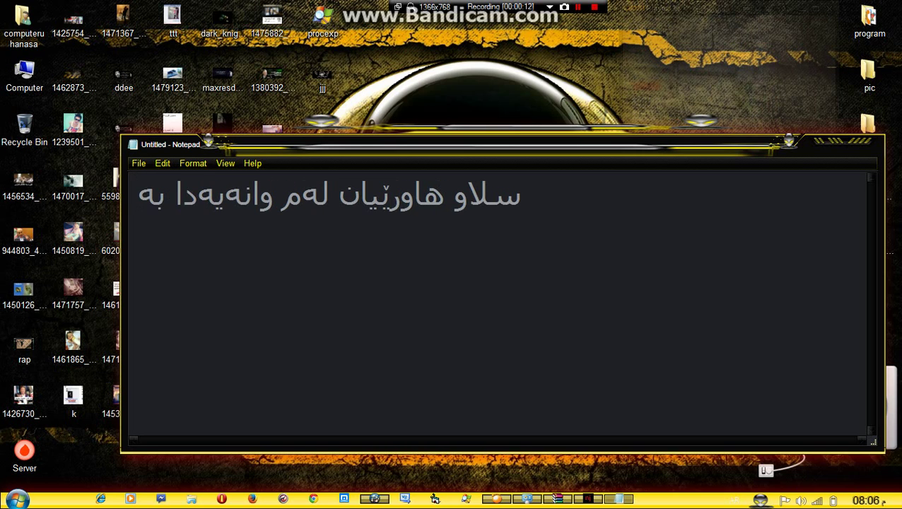
Step: Complete the Notepad greeting with "باس لە کەشف کردنی سیرفر دەکەین", add the line "لەگەلم بن", and minimize Notepad
key(BackSpace)
text(اس لە کە)
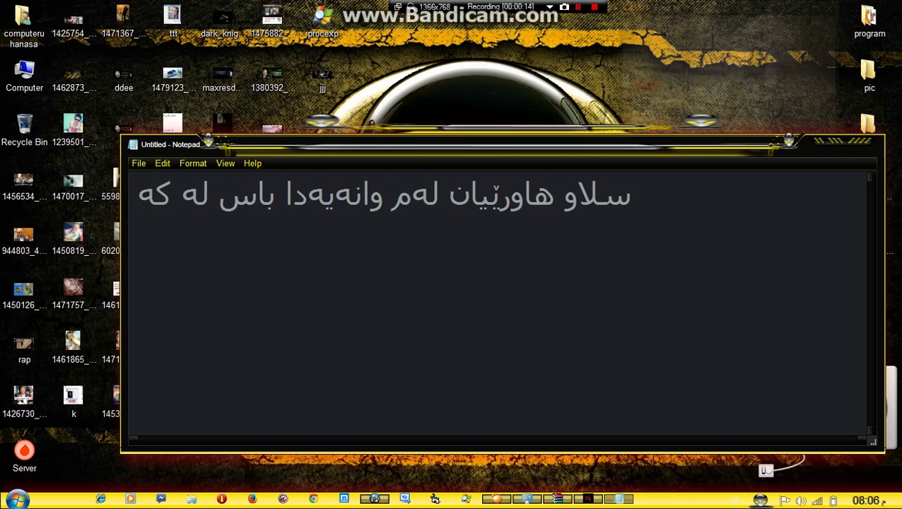
text(شف کردنی)
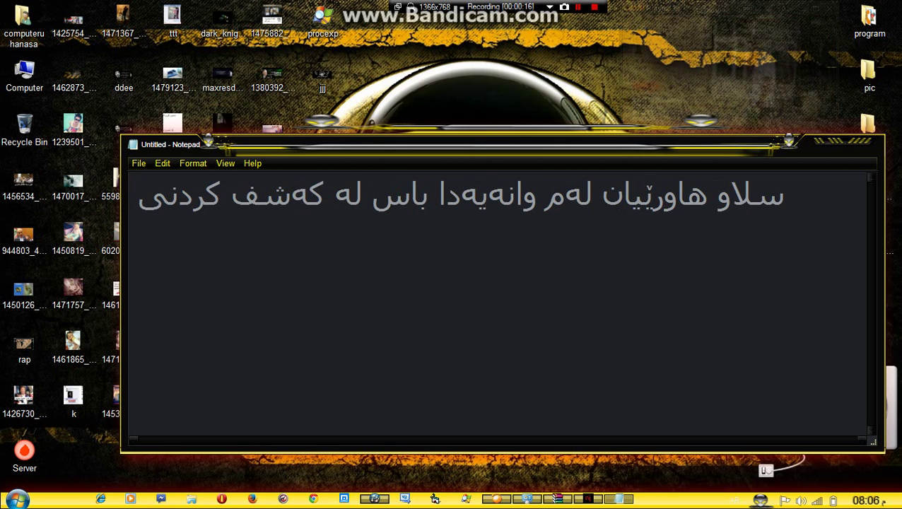
text( سیرف)
key(BackSpace)
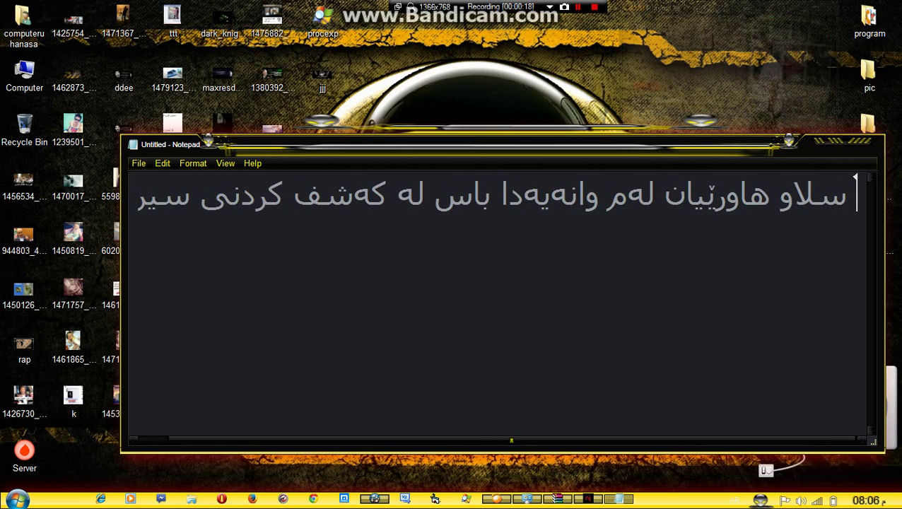
text(فر دەکەین)
key(Return)
text(ل)
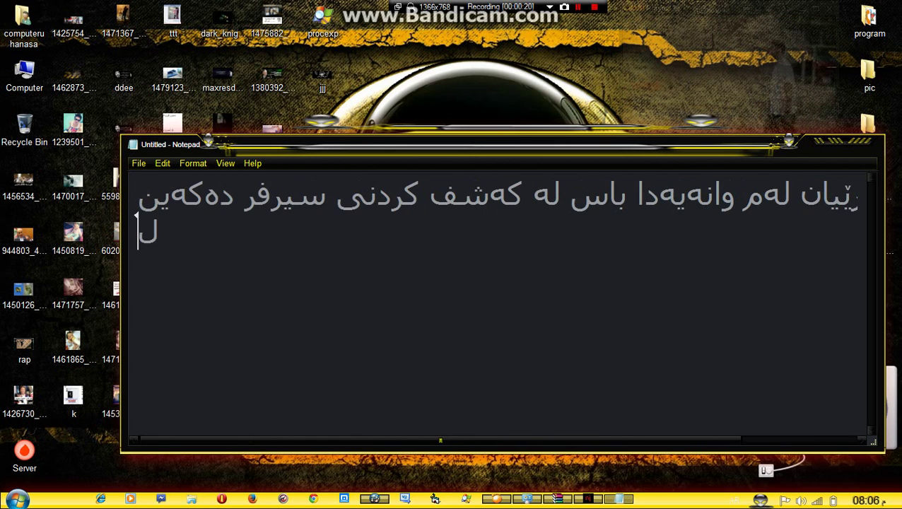
text(ەگەلم بن)
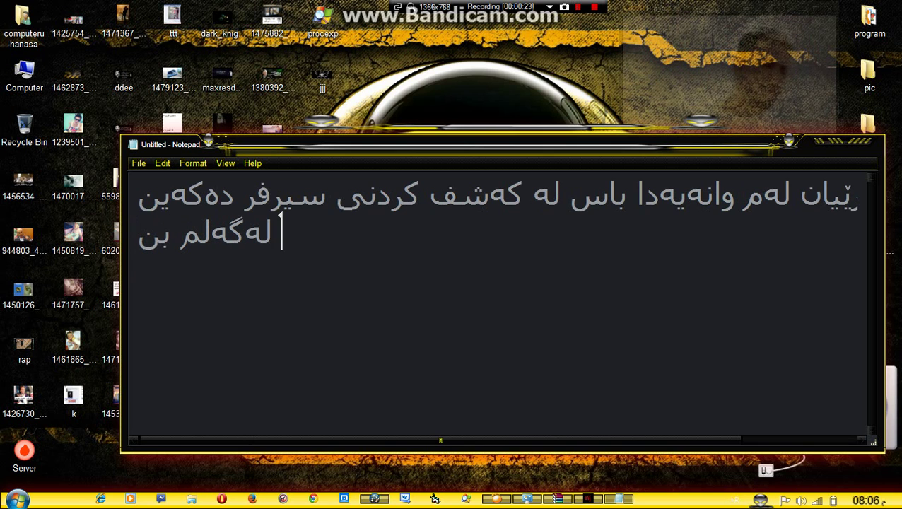
click(818, 141)
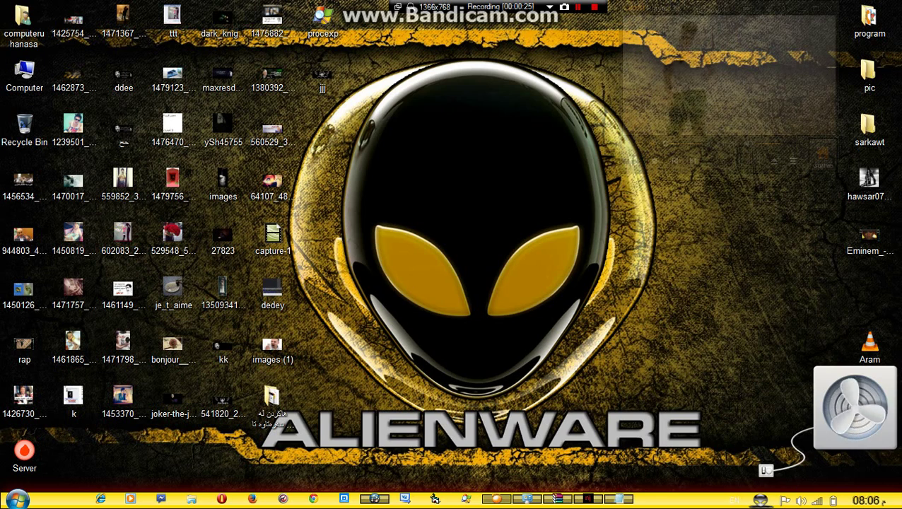
Step: Start Windows Task Manager and move its window aside to leave room for a second window
right_click(709, 499)
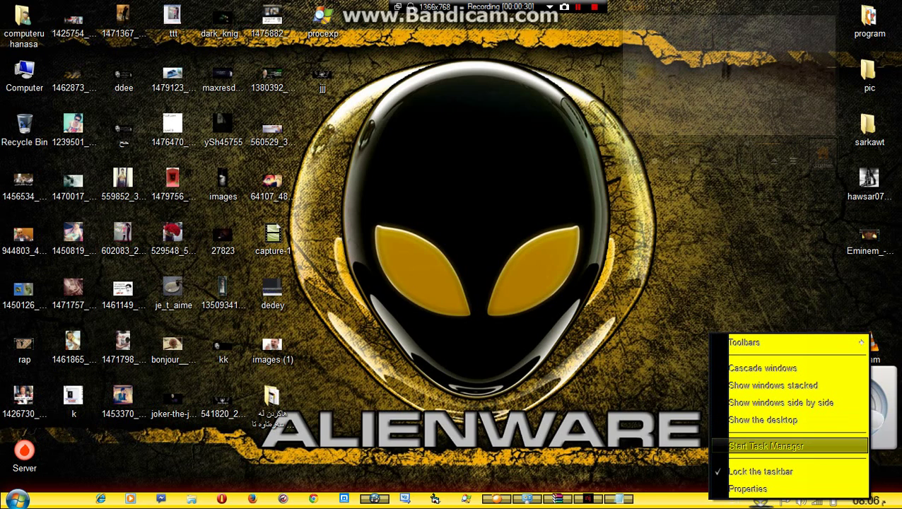
click(766, 446)
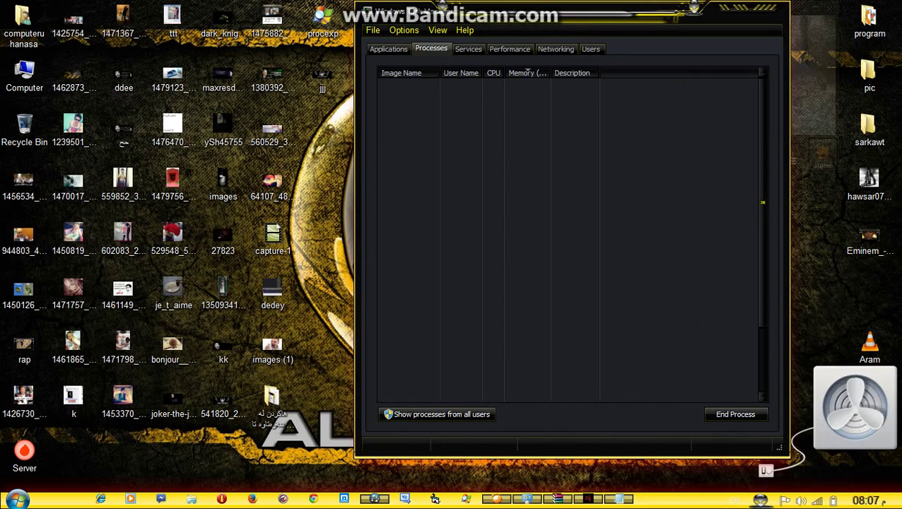
drag(441, 5, 154, 14)
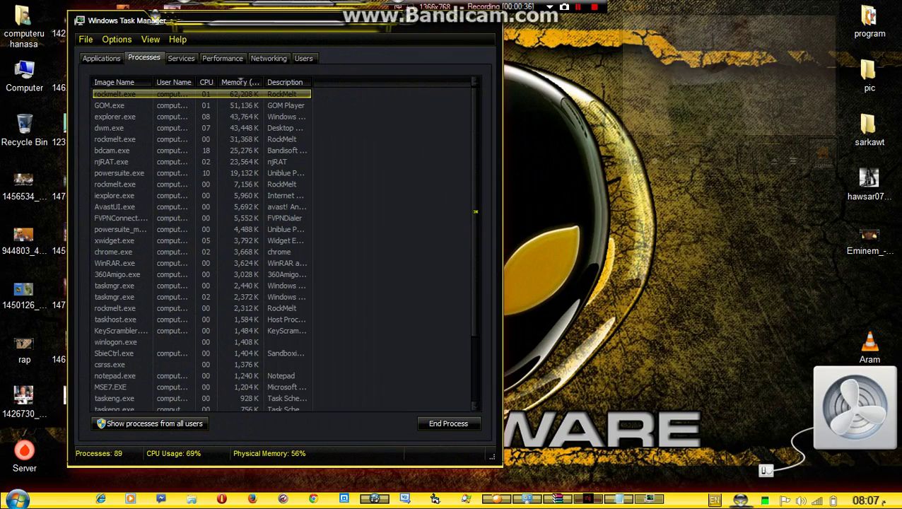
Step: Open Process Explorer, narrow its window and place it beside Task Manager without overlap
click(465, 499)
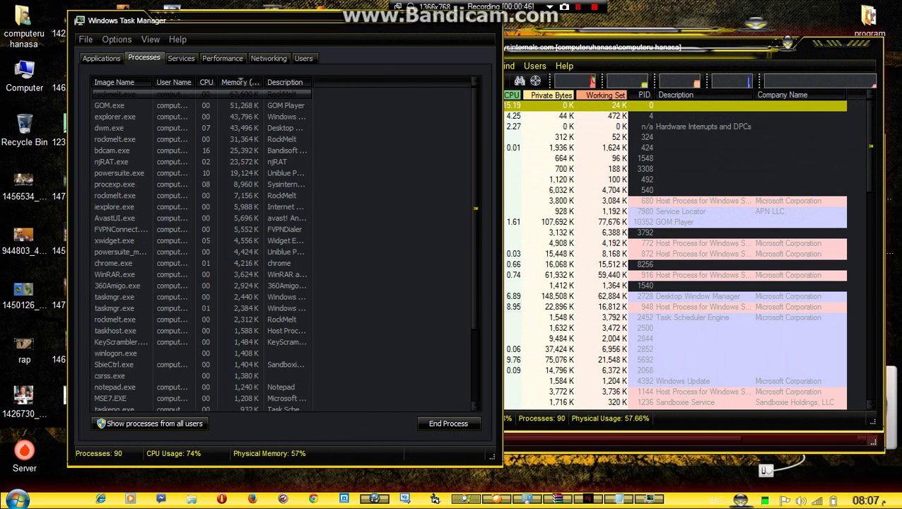
drag(882, 233, 647, 233)
drag(601, 46, 798, 44)
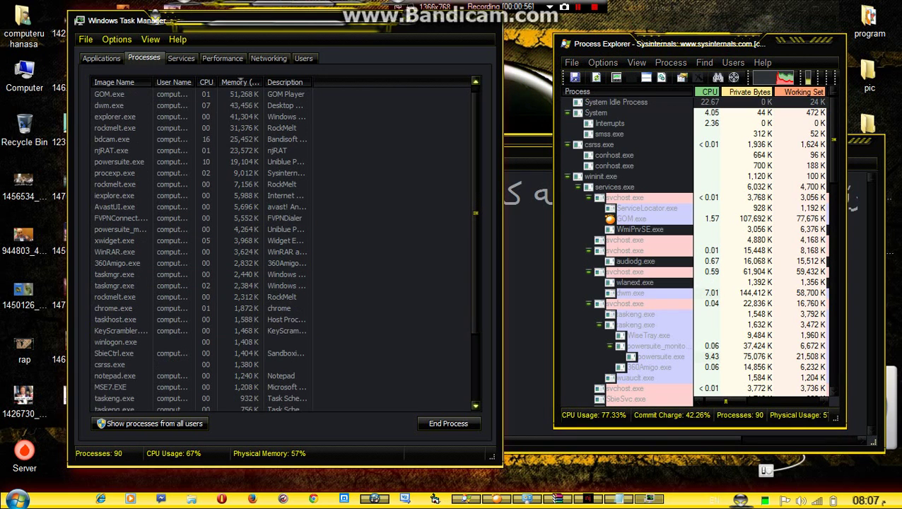
Step: Look through the Task Manager process list and locate the chrome.exe entry at the end of Process Explorer's tree
scroll(282, 243, down, 3)
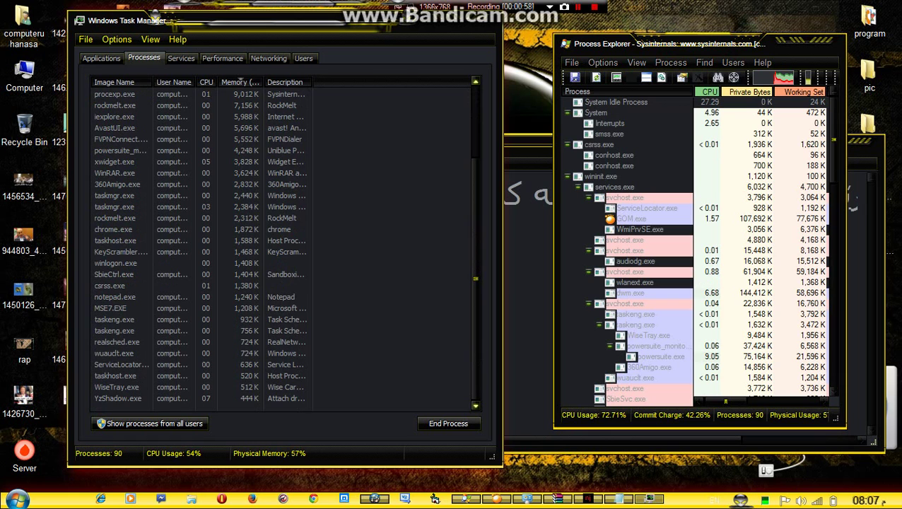
scroll(282, 243, up, 3)
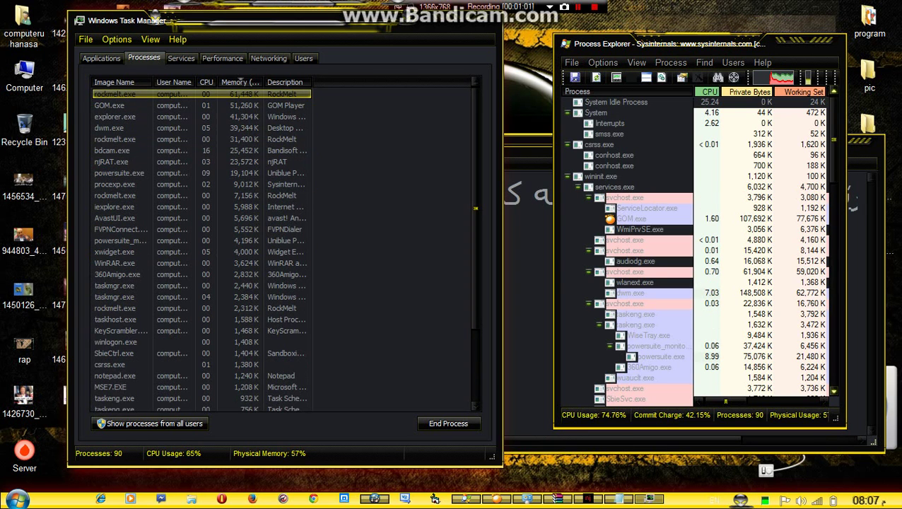
drag(834, 140, 834, 342)
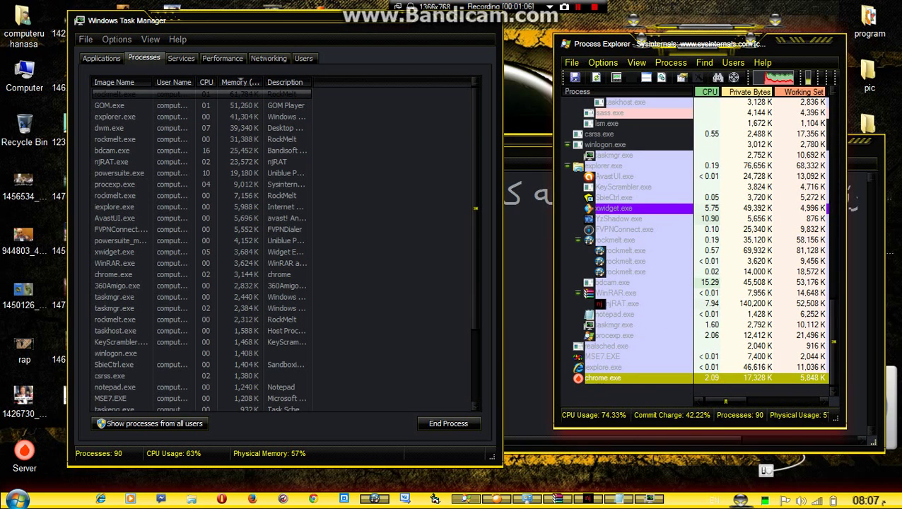
mouse_move(598, 379)
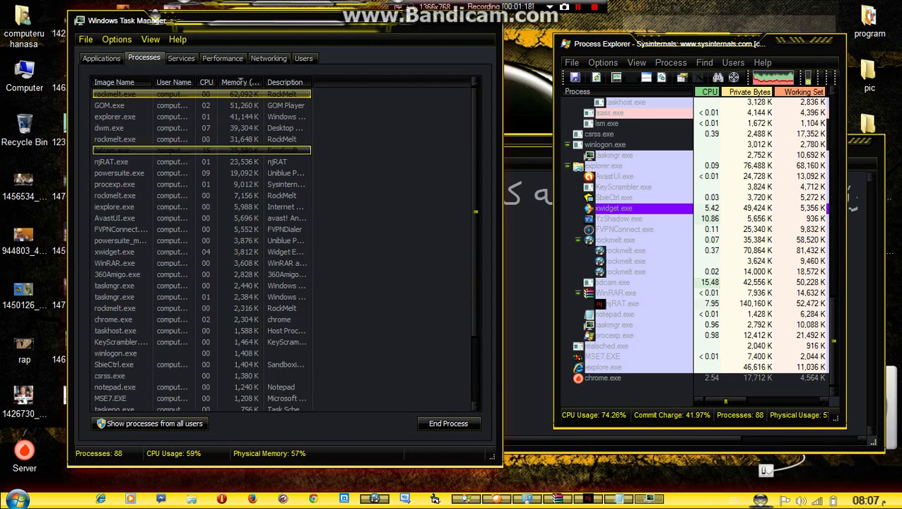
Step: Go through Task Manager's running processes one by one to the end of the list and return to its start
key(Down)
key(Down)
key(Down)
key(Down)
key(Down)
key(Down)
key(Down)
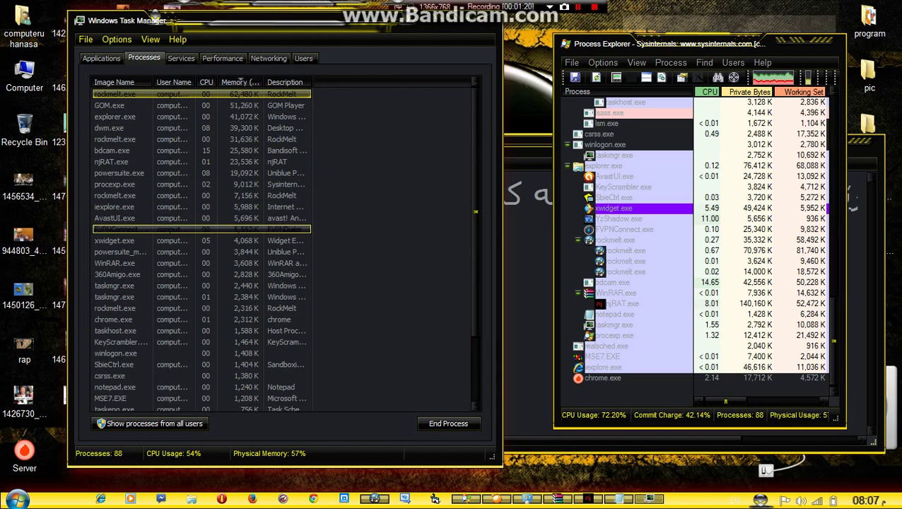
key(Down)
key(Down)
key(Down)
key(Down)
key(Down)
key(Down)
key(Down)
key(Down)
key(Down)
key(Down)
key(Down)
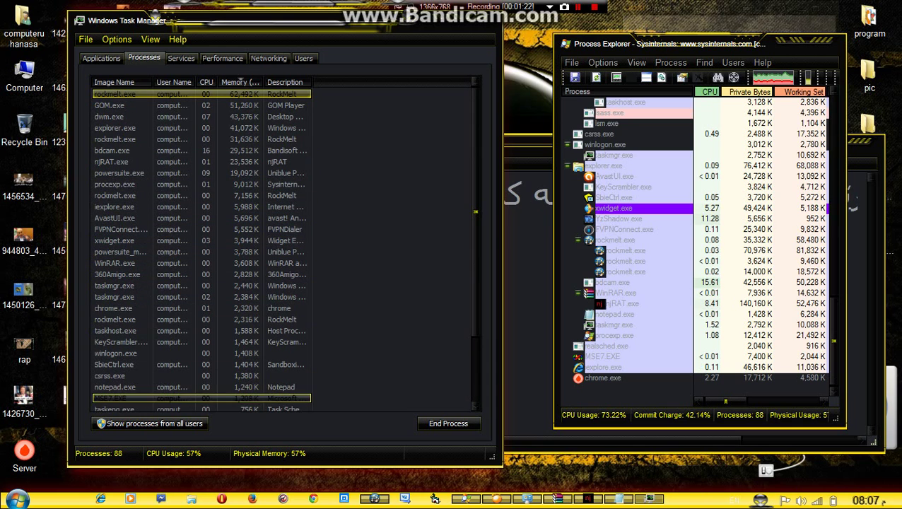
drag(475, 212, 475, 274)
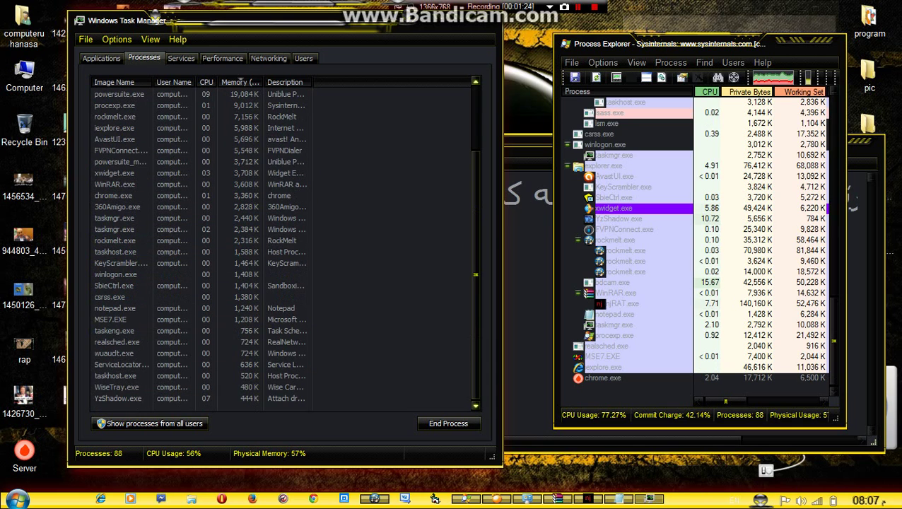
key(Home)
key(Home)
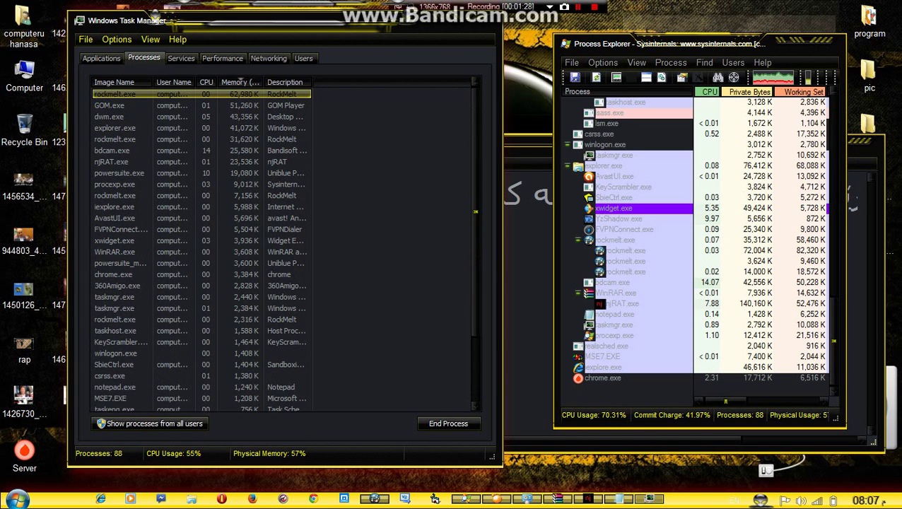
Step: Compare the chrome.exe entry in Process Explorer with the processes listed in Task Manager
click(602, 378)
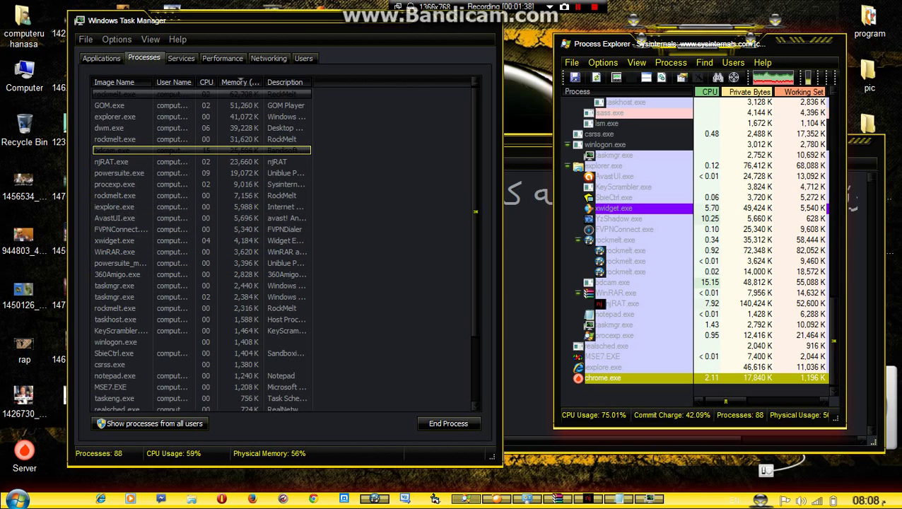
click(202, 185)
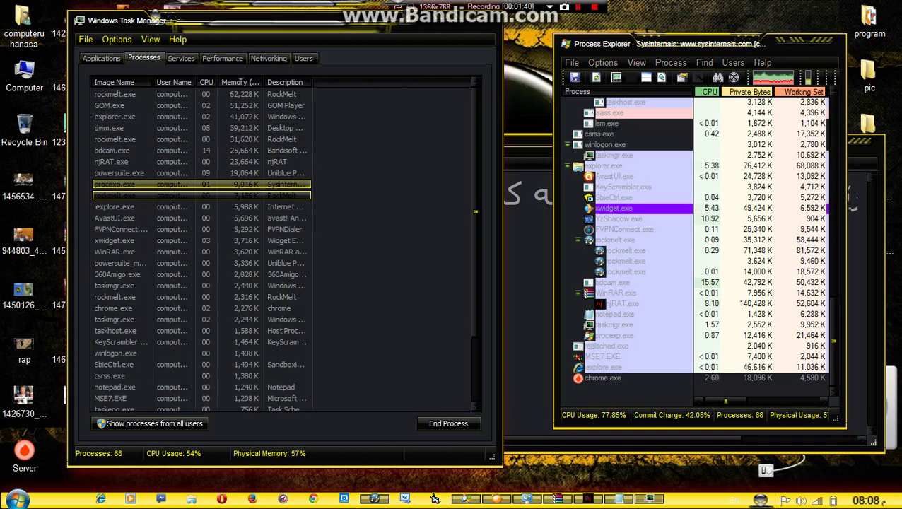
click(201, 217)
click(202, 241)
click(202, 285)
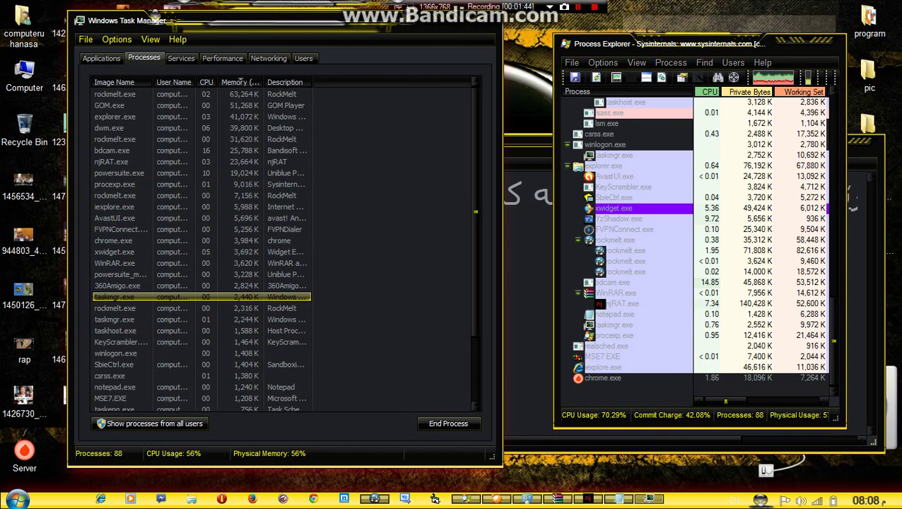
Step: Replace the Notepad text with the lines "وەک دەبینین لیرەدا نوسراوە", "chrom.exe" and "ئسا دەیکەینەوە", and minimize Notepad
click(618, 498)
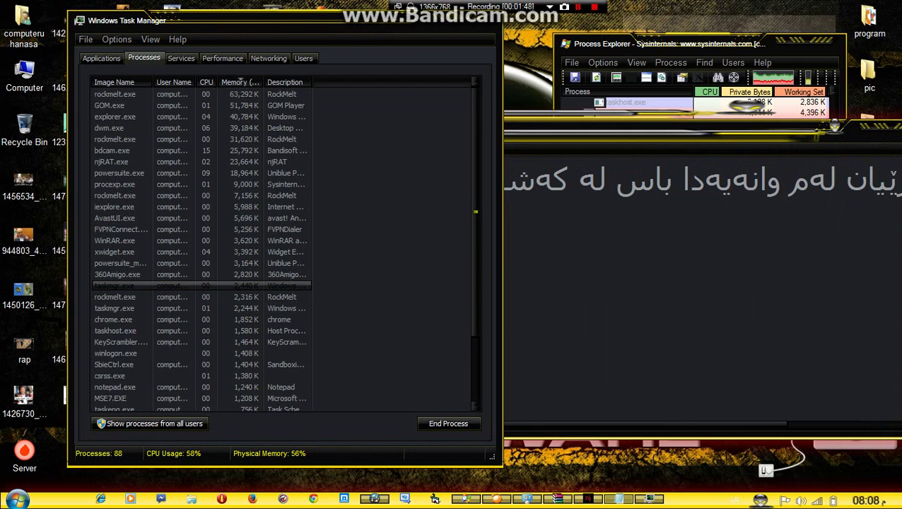
key(ctrl+a)
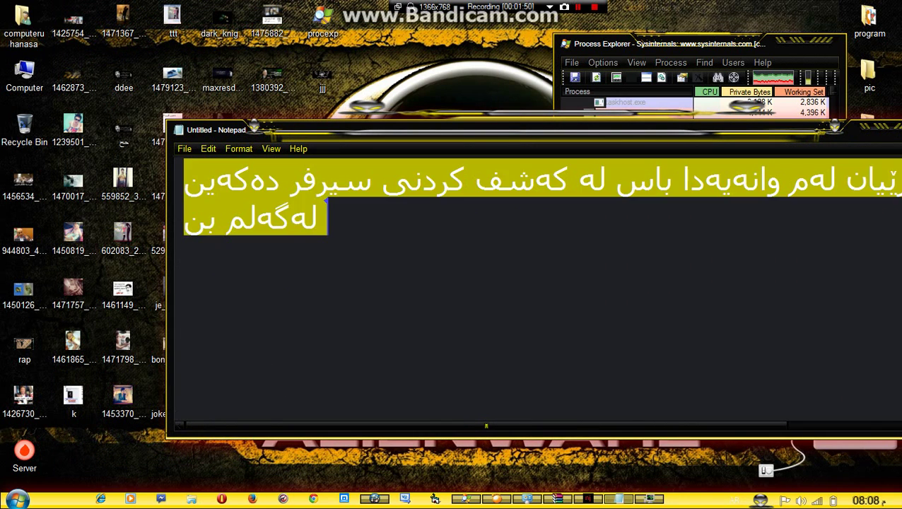
text(وەک دەبینین)
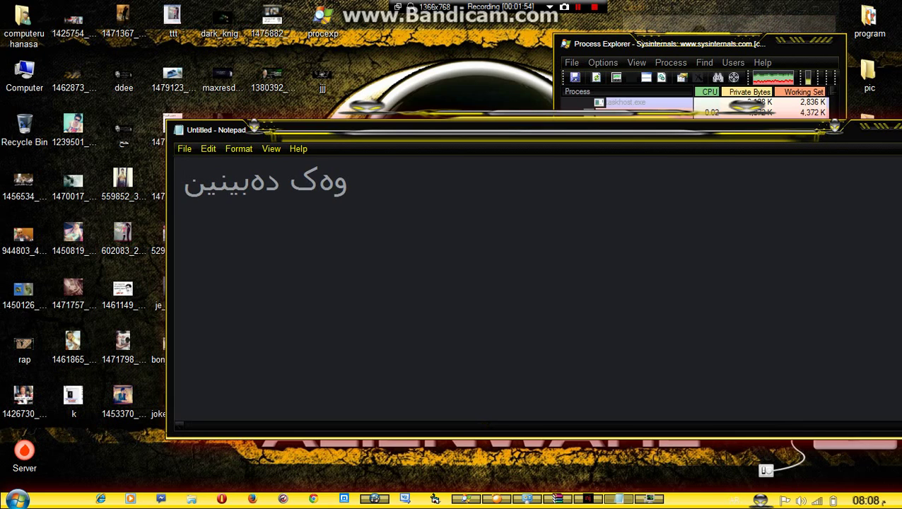
text(   ل)
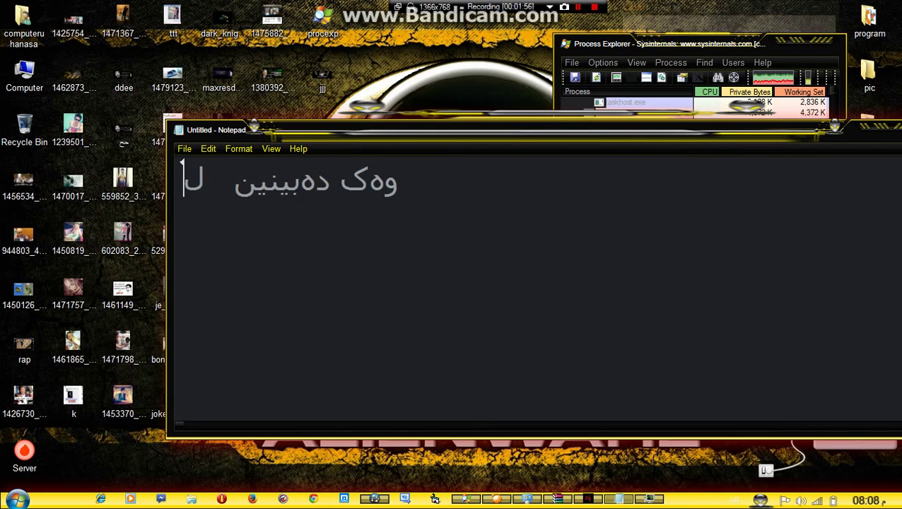
text(یرەدا نوسراوە)
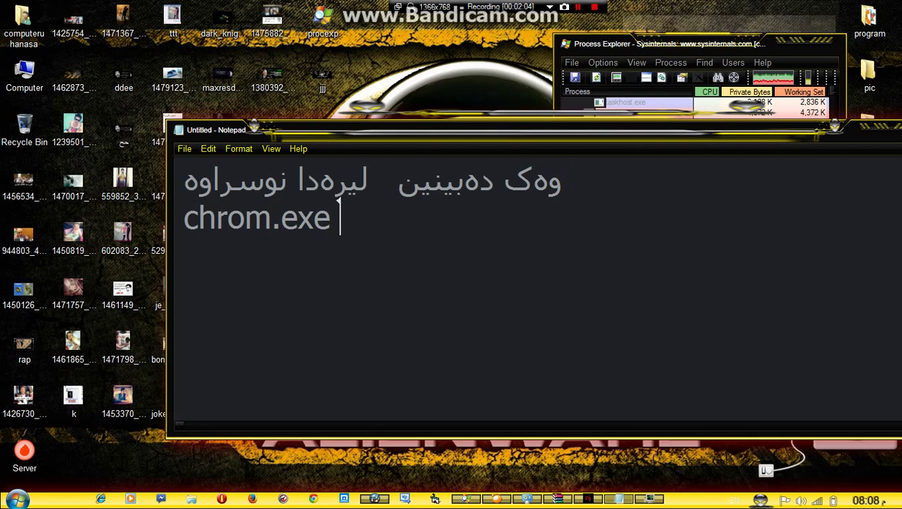
key(Return)
text(ئسا دەی)
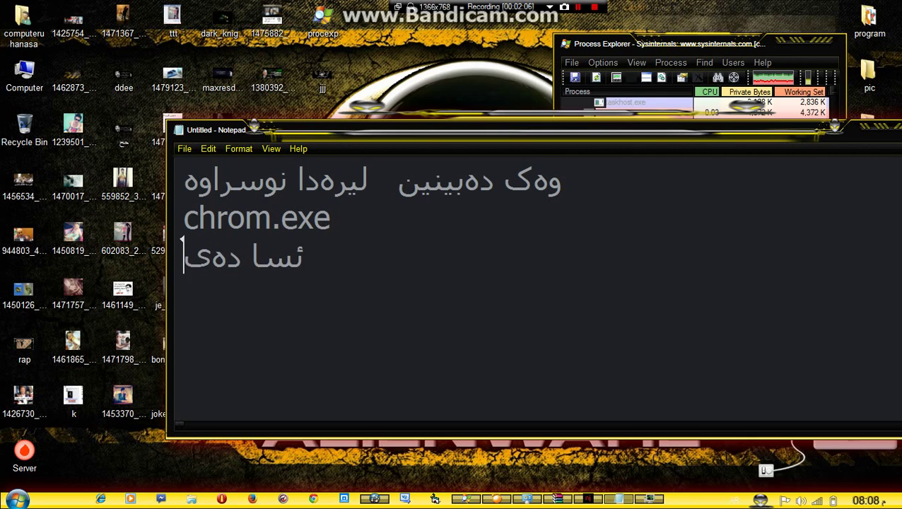
text(کەینەوە)
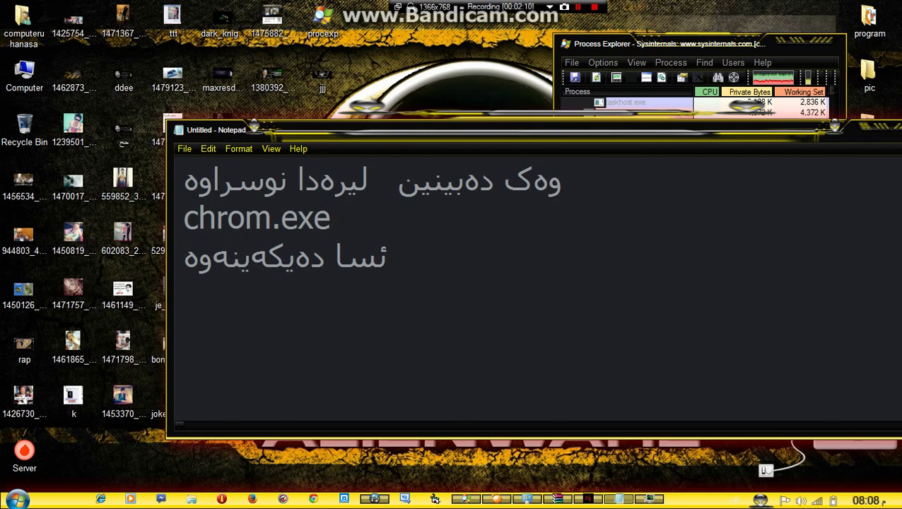
click(618, 499)
Step: Bring back Task Manager and open the file location of the chrome.exe process
click(649, 499)
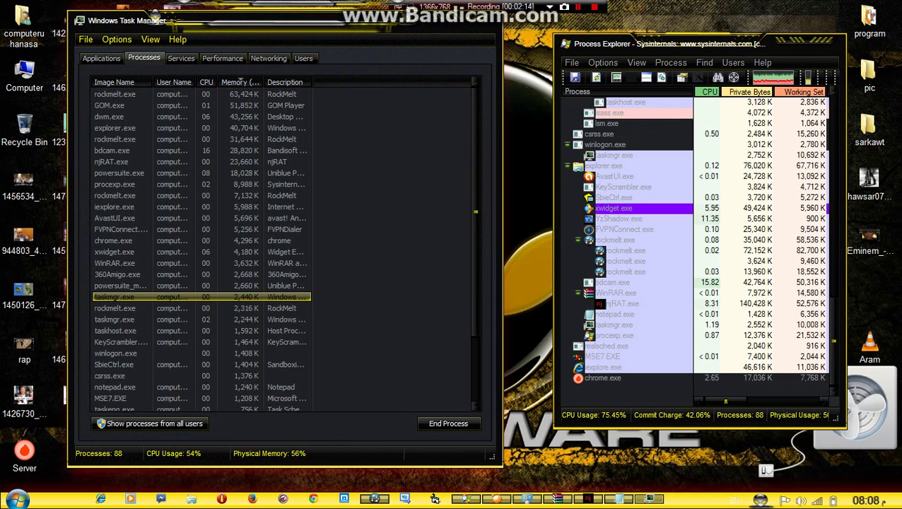
click(170, 241)
right_click(170, 241)
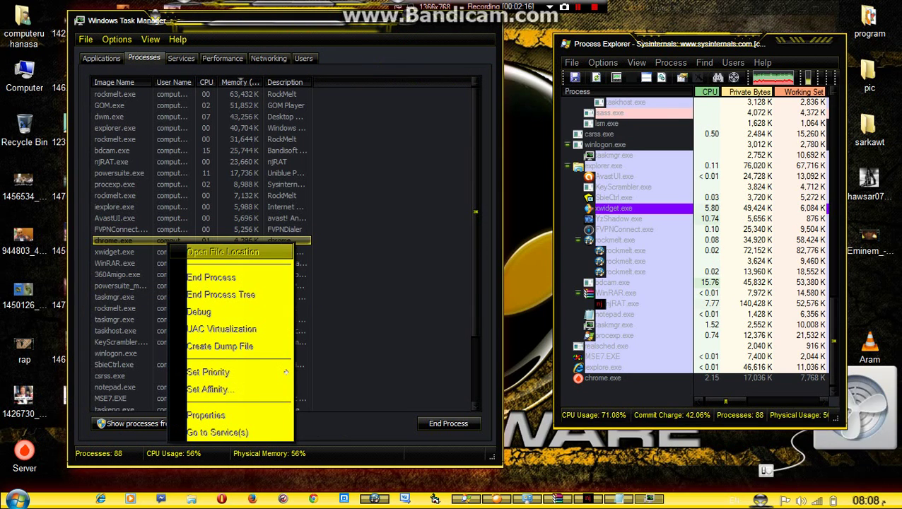
click(223, 251)
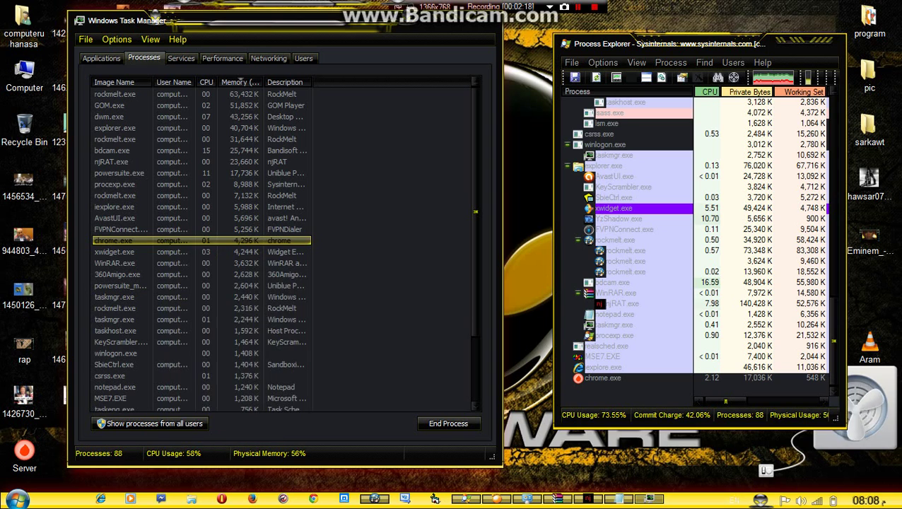
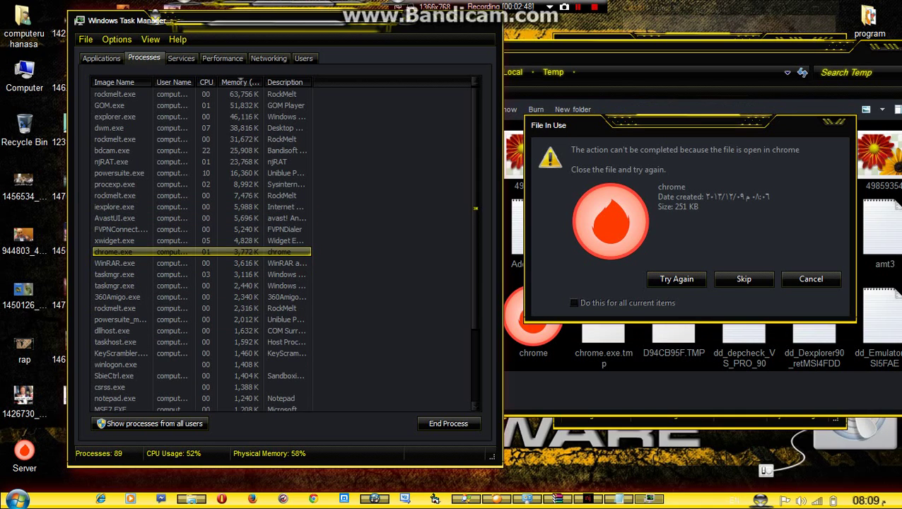
Step: Try to end the chrome.exe process in Task Manager and cancel the confirmation
click(448, 423)
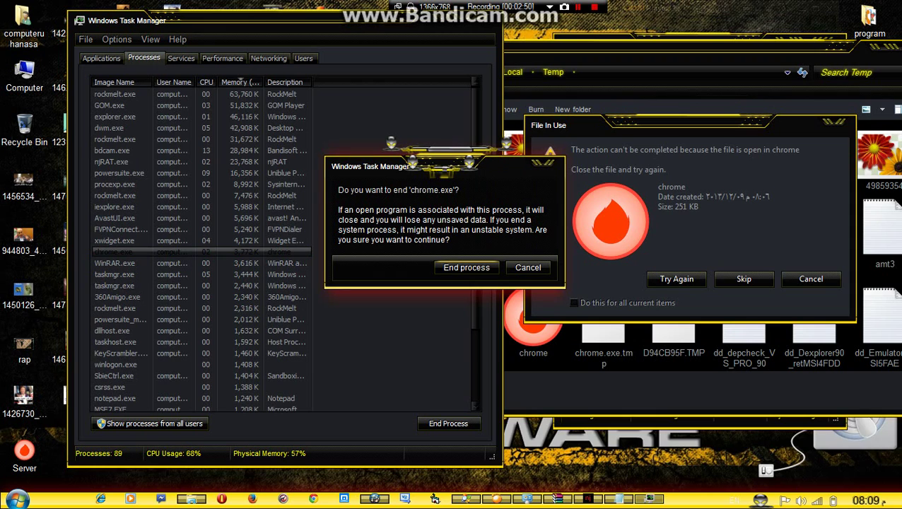
click(528, 268)
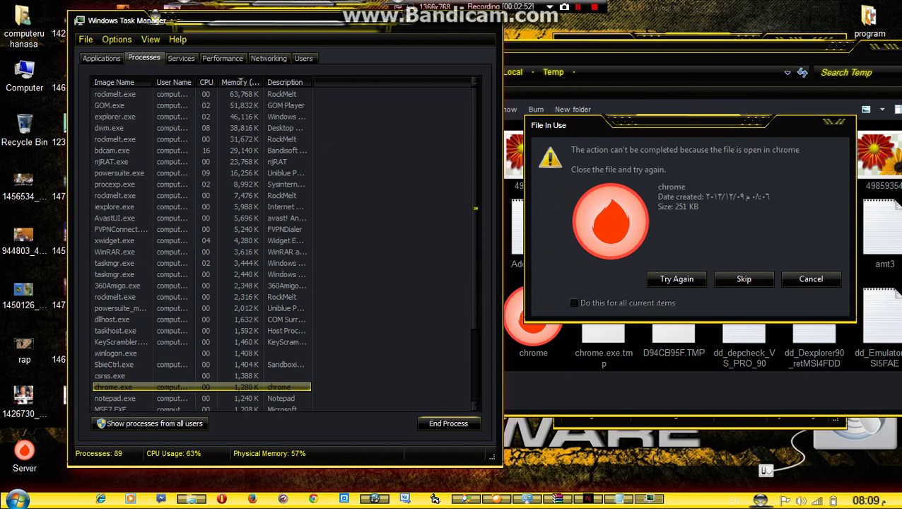
Step: Switch to Process Explorer and kill the chrome.exe process together with its descendants
click(465, 498)
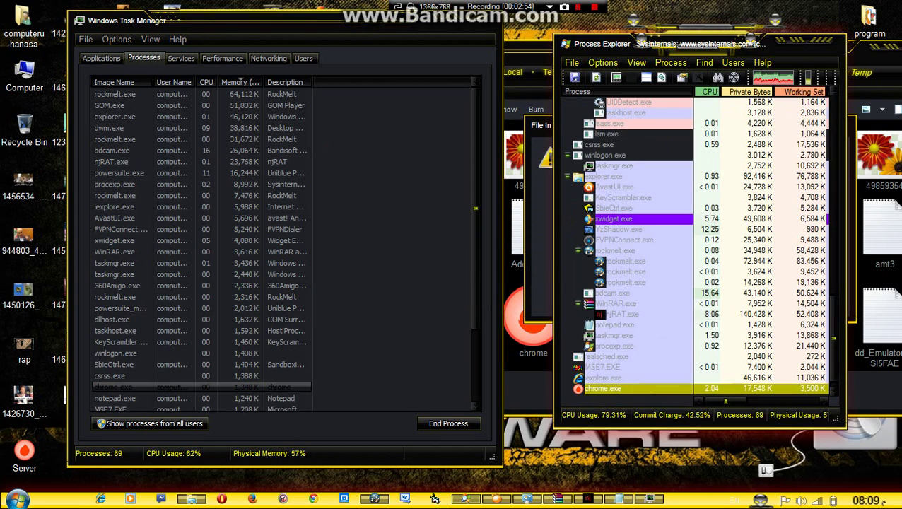
right_click(611, 389)
click(666, 257)
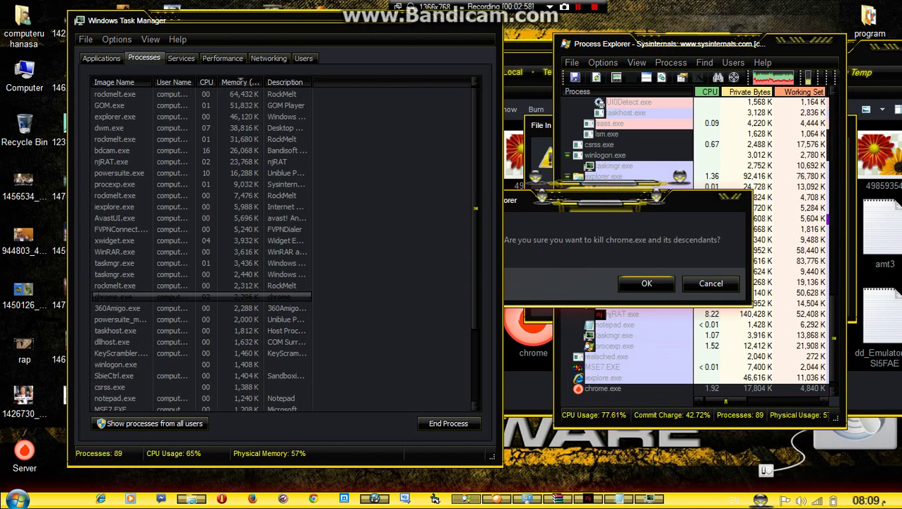
click(646, 283)
Step: Retry deleting the chrome file from the Temp folder and also delete D94CB95F.TMP
click(540, 237)
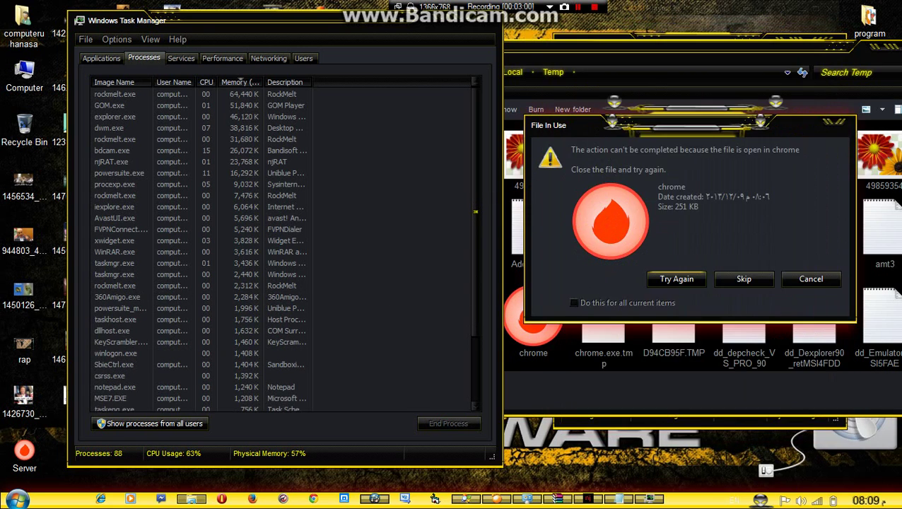
click(676, 279)
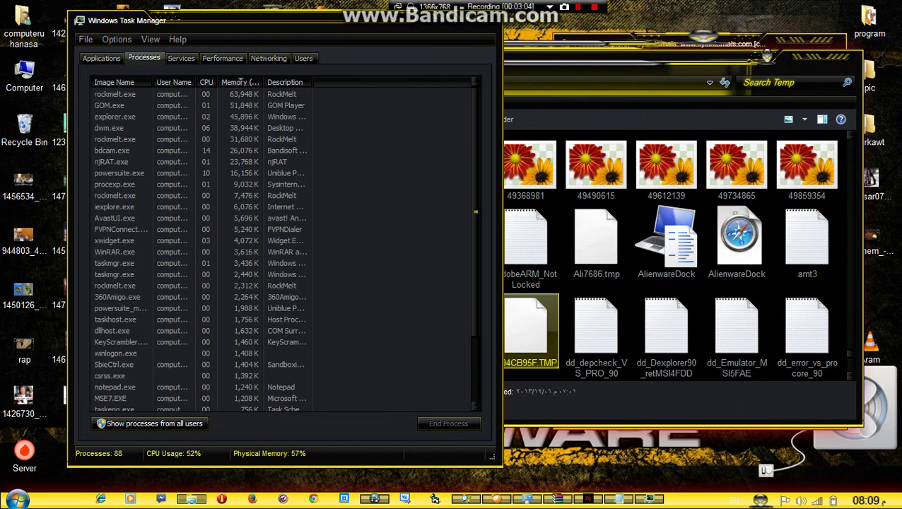
key(Delete)
key(Return)
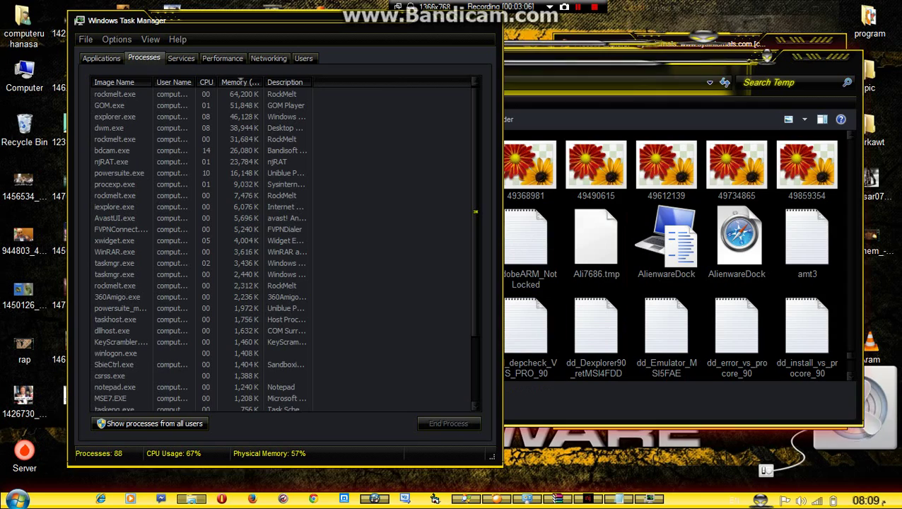
Step: Close the Temp folder window, Task Manager and Process Explorer
key(alt+F4)
key(alt+F4)
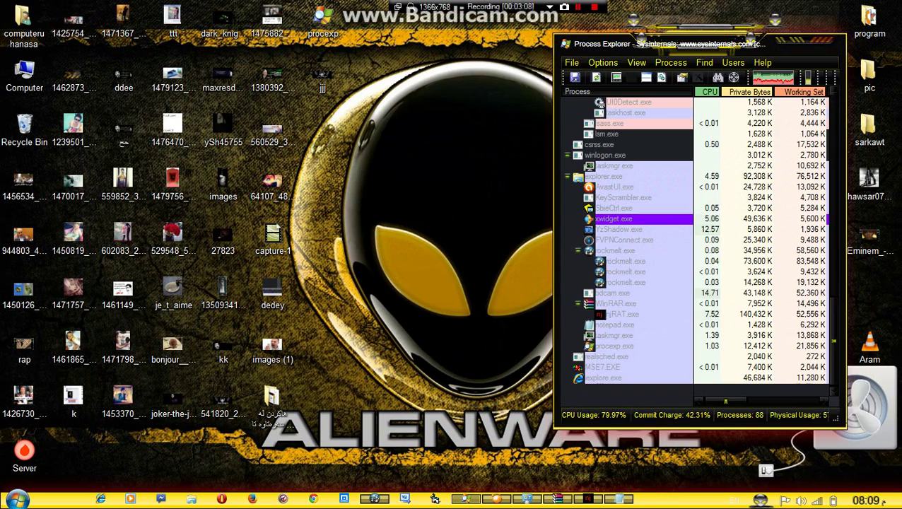
key(alt+F4)
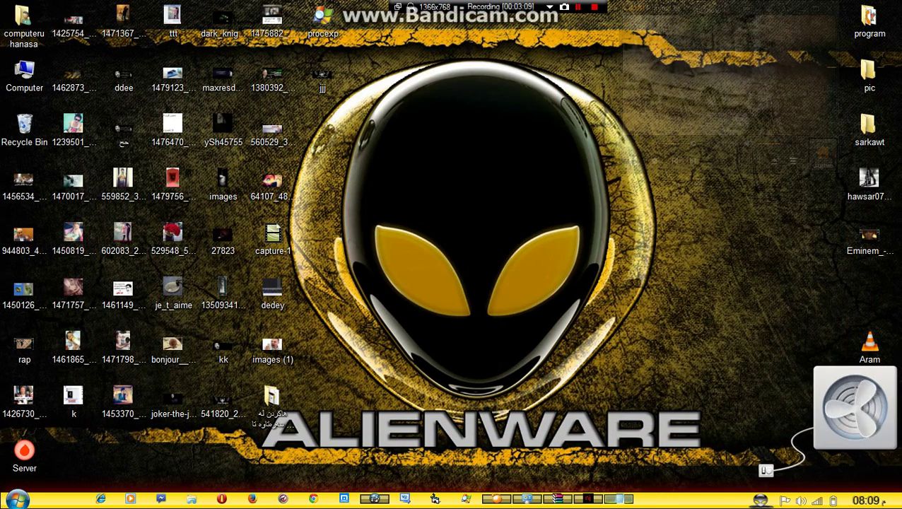
Step: Switch to Notepad and replace its text with "بەهیوای سوود"
key(alt+Tab)
key(ctrl+a)
text(بە)
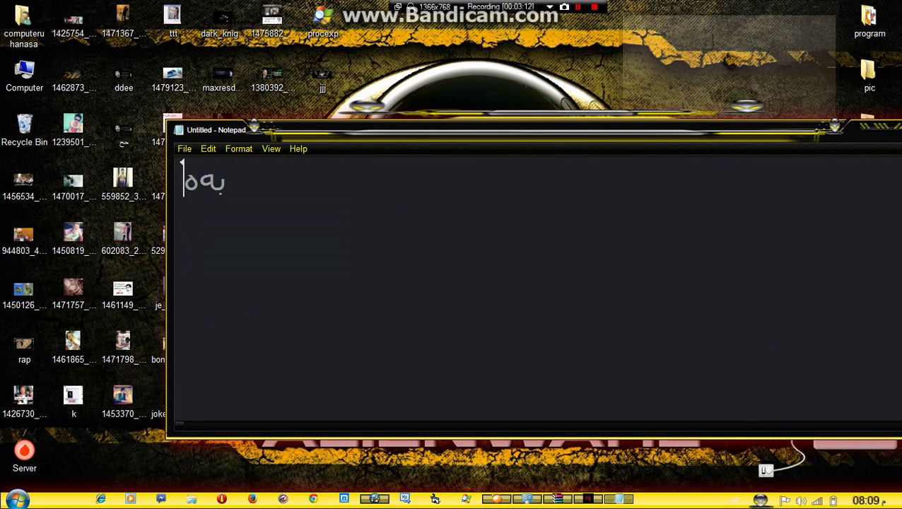
text(هیوای سوود)
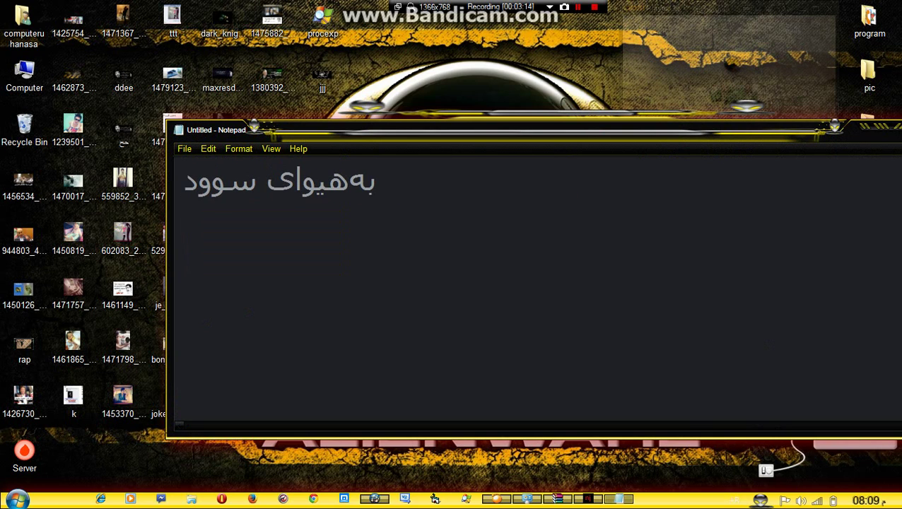